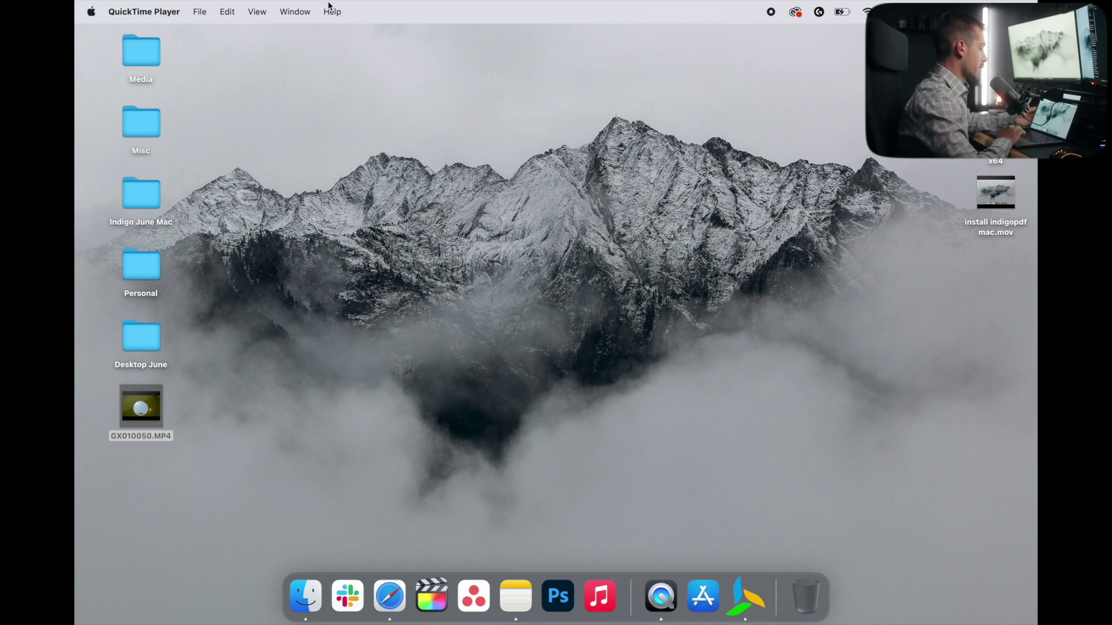
Step: From About This Mac, view full details and scroll to Storage: 230.72 GB free of 994.66 GB
click(91, 12)
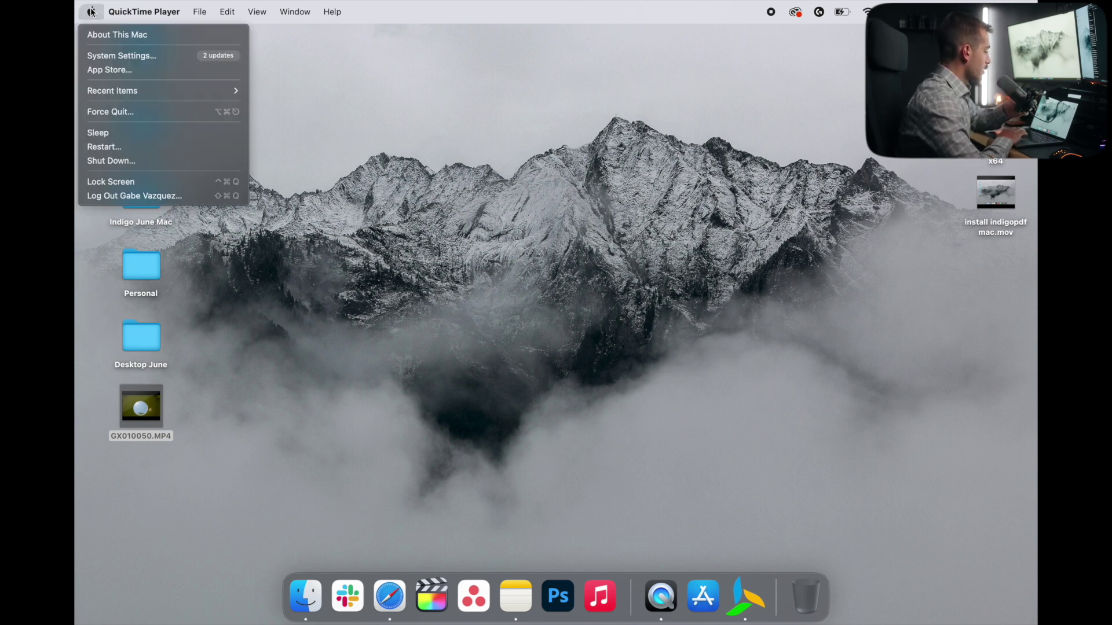
click(102, 35)
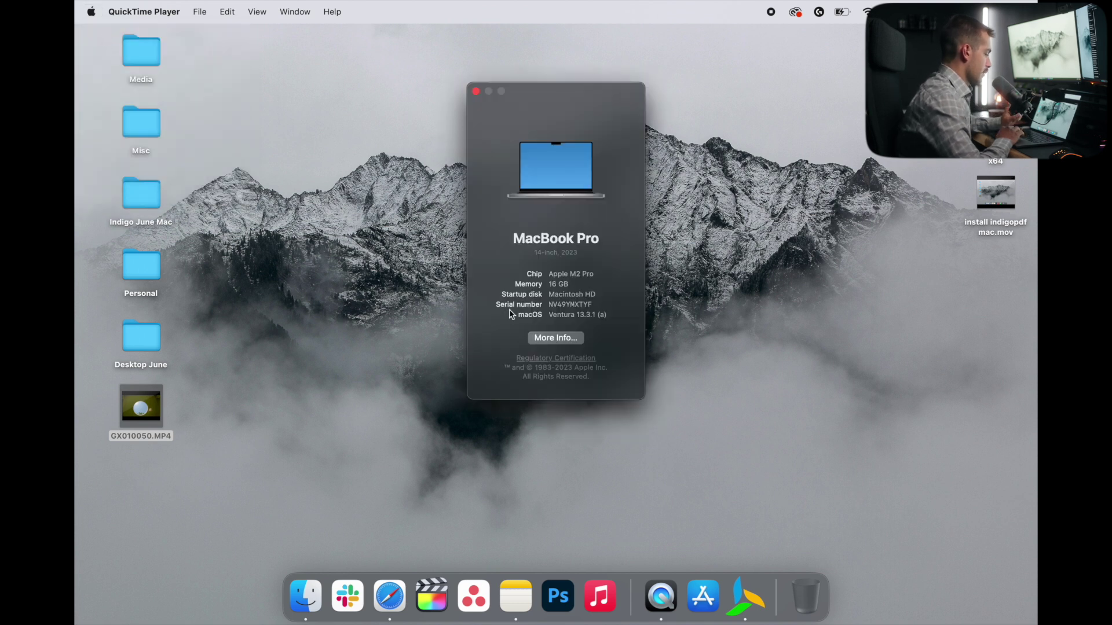
click(566, 341)
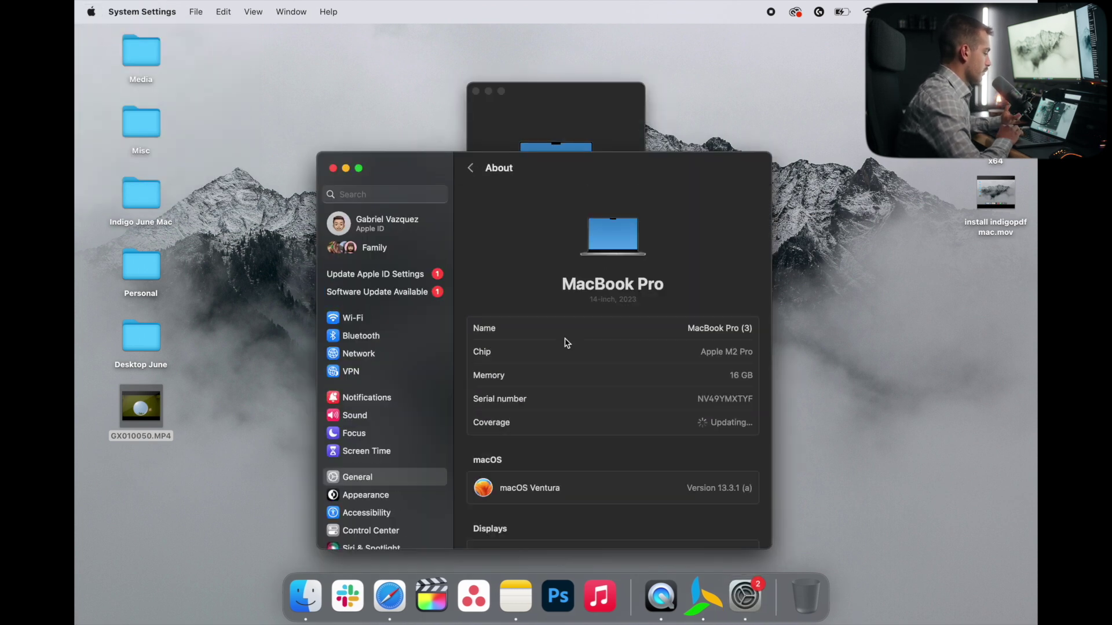
scroll(584, 418, down, 5)
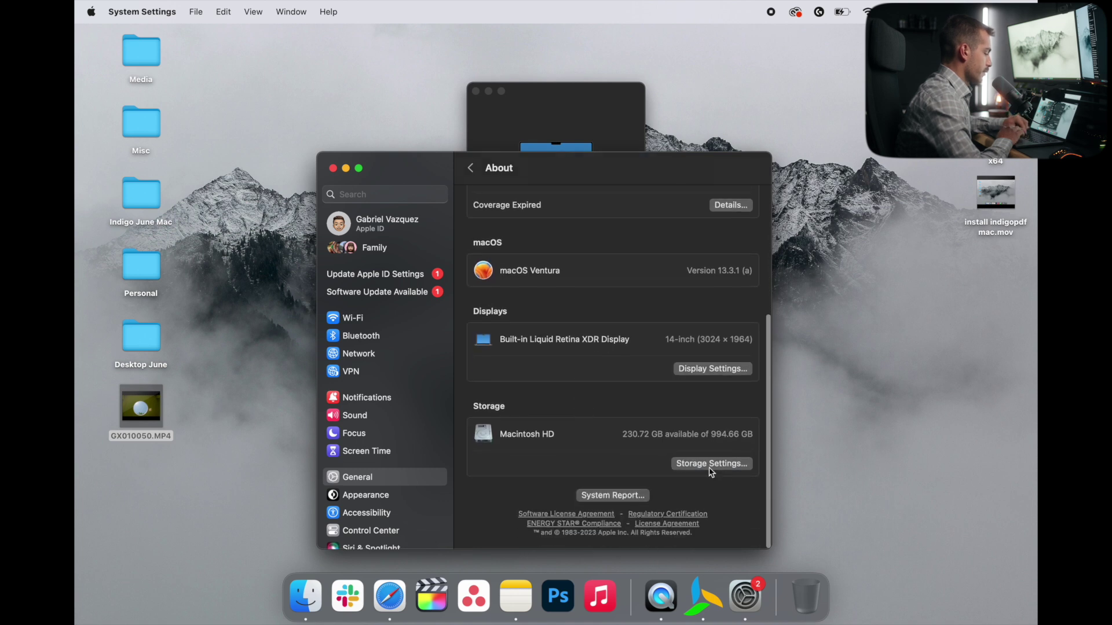
Step: In Storage settings, skip Store in iCloud and turn on Optimize Storage and 30-day Trash emptying
click(704, 466)
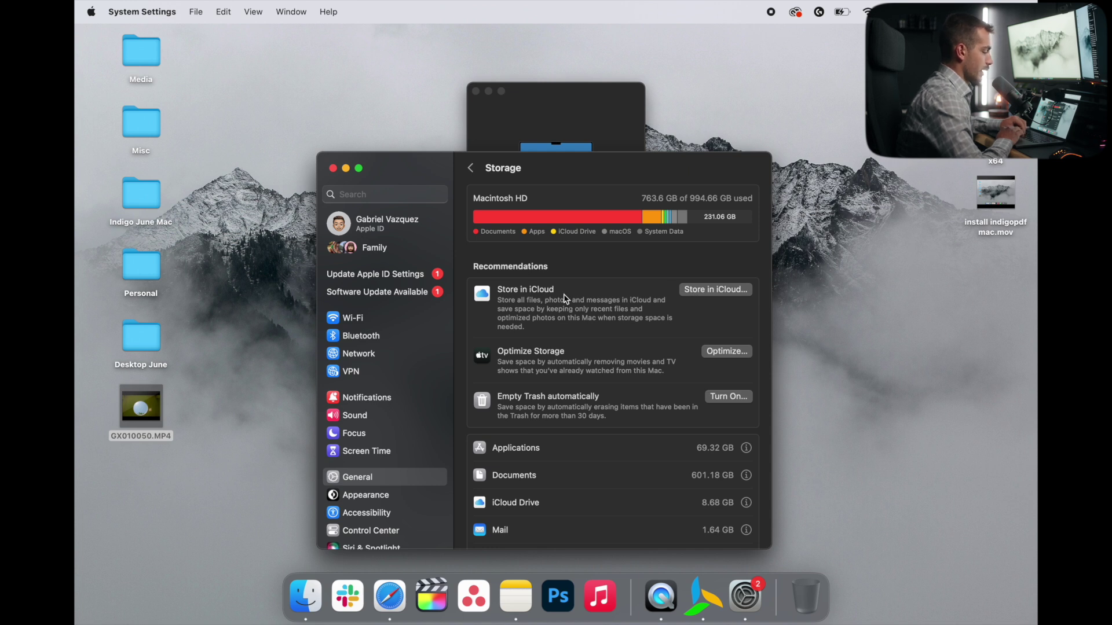
click(691, 291)
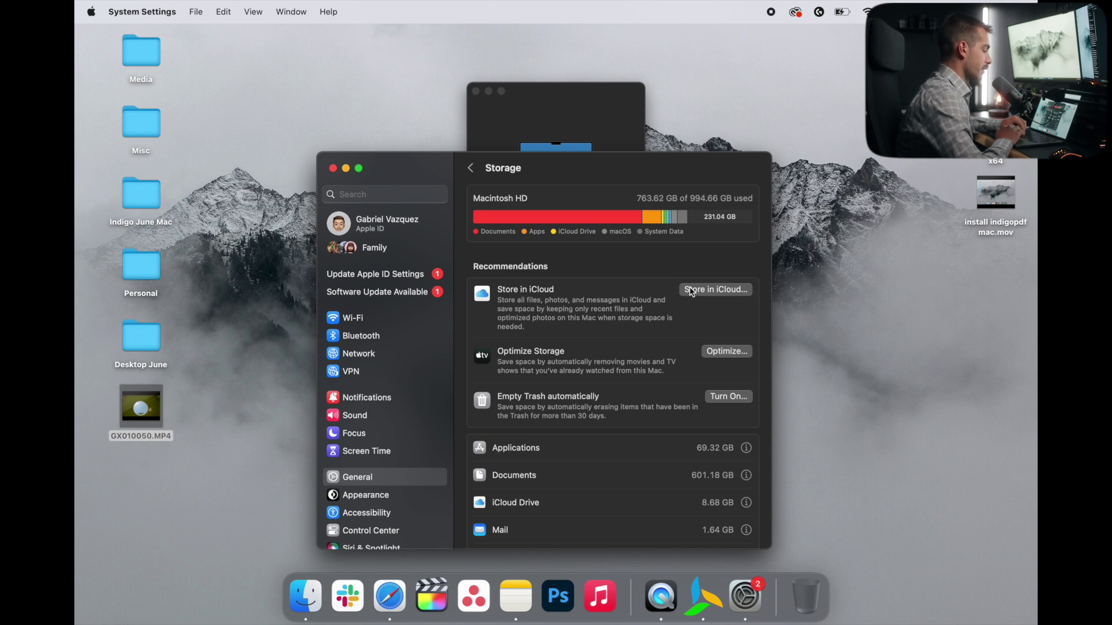
click(576, 450)
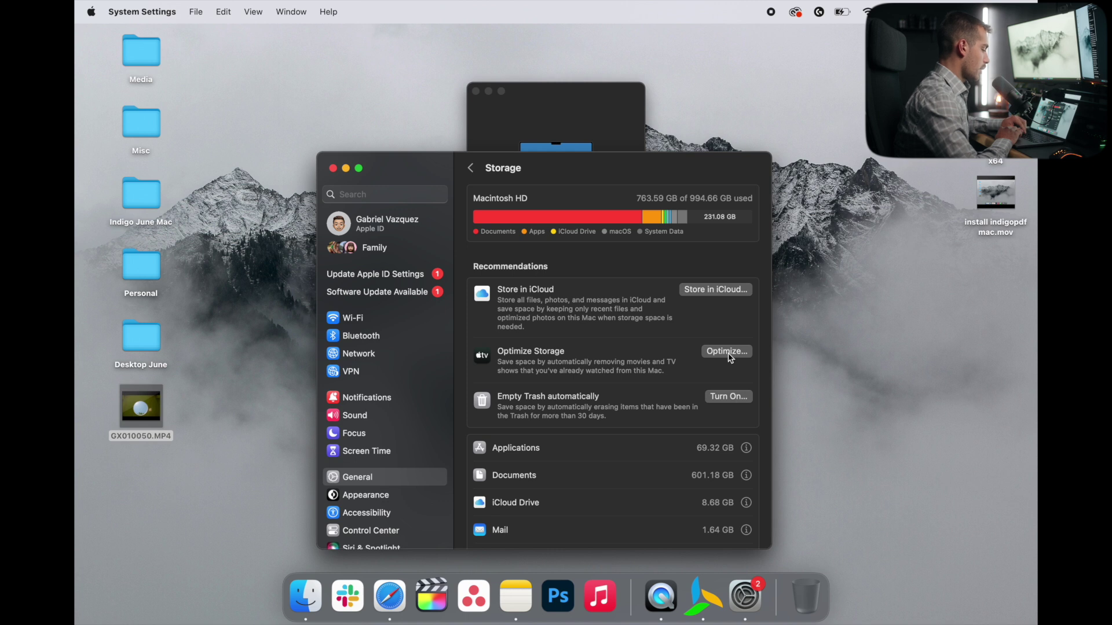
click(728, 353)
click(595, 419)
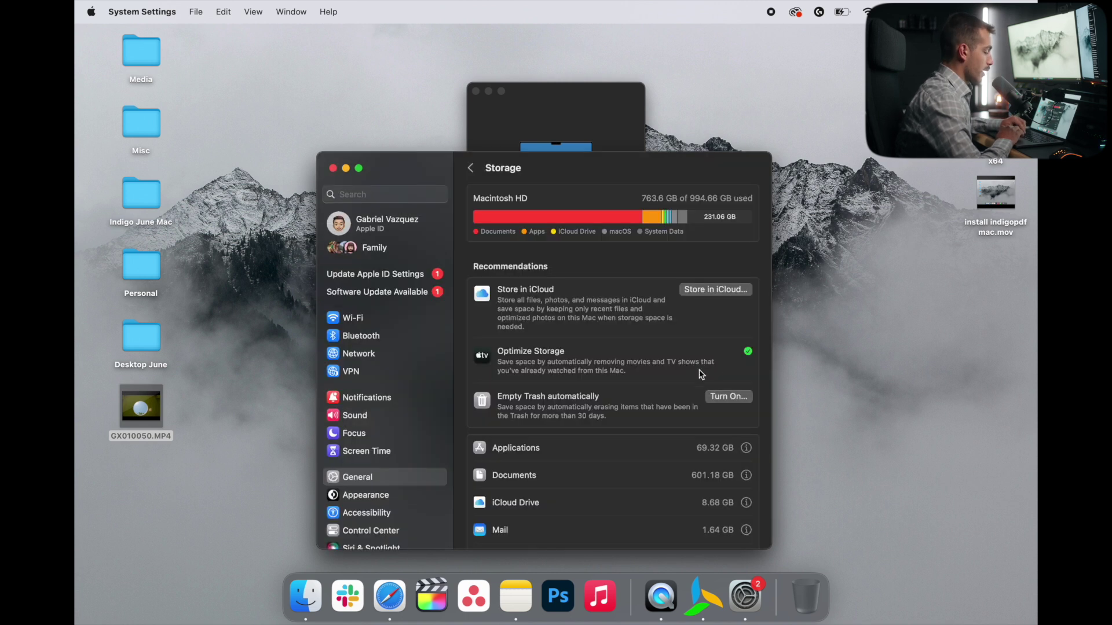
click(724, 398)
click(573, 417)
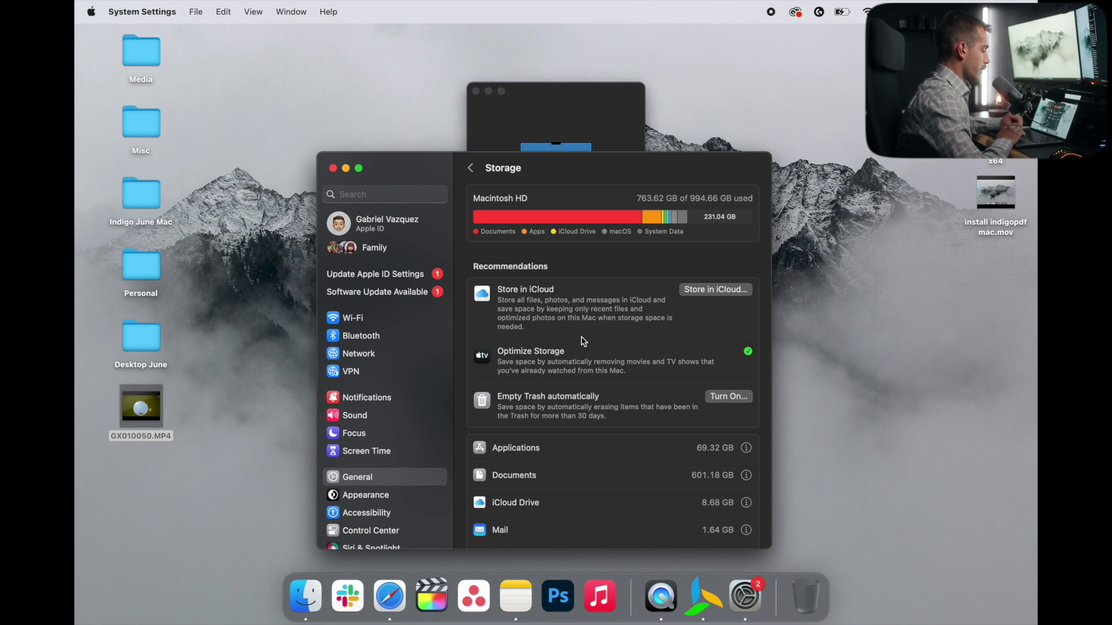
Step: Review the storage breakdown, then quit System Settings
scroll(548, 359, down, 5)
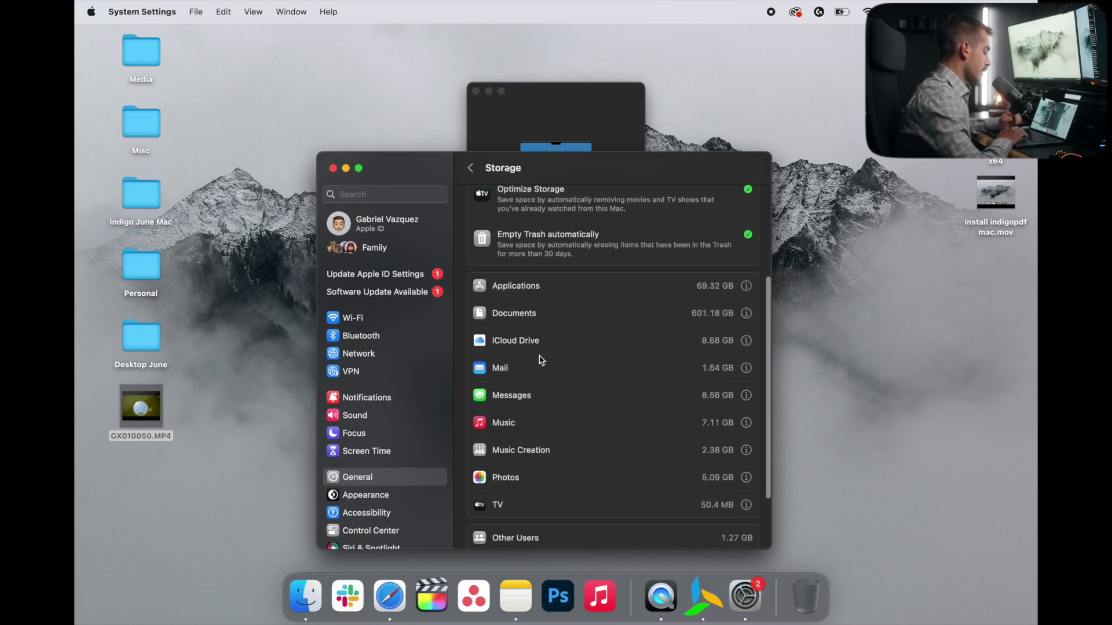
scroll(540, 360, up, 2)
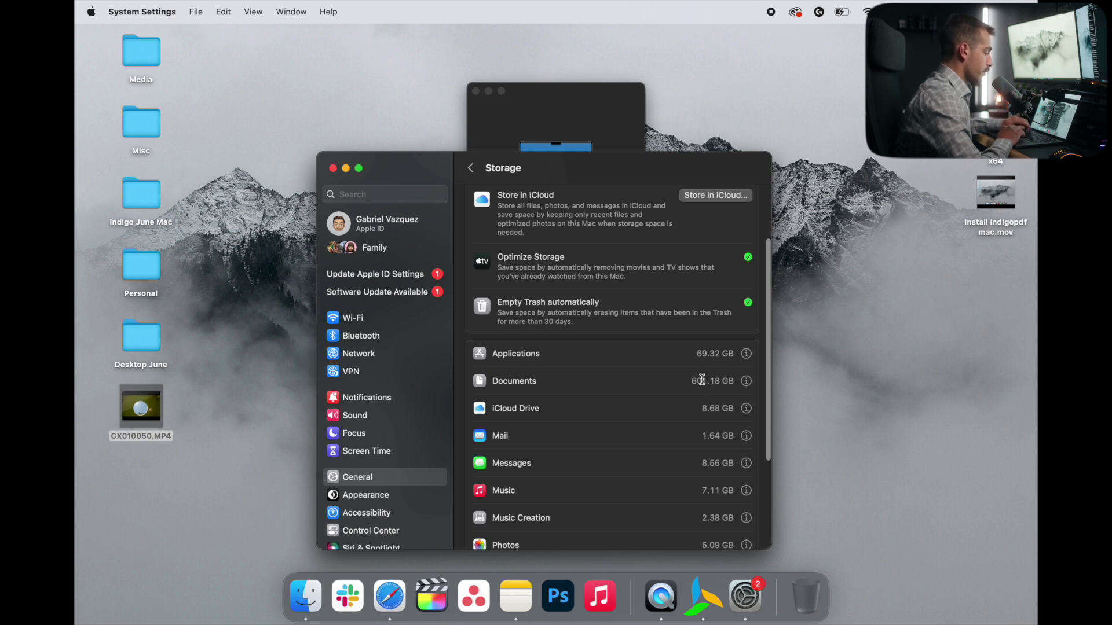
scroll(702, 380, up, 2)
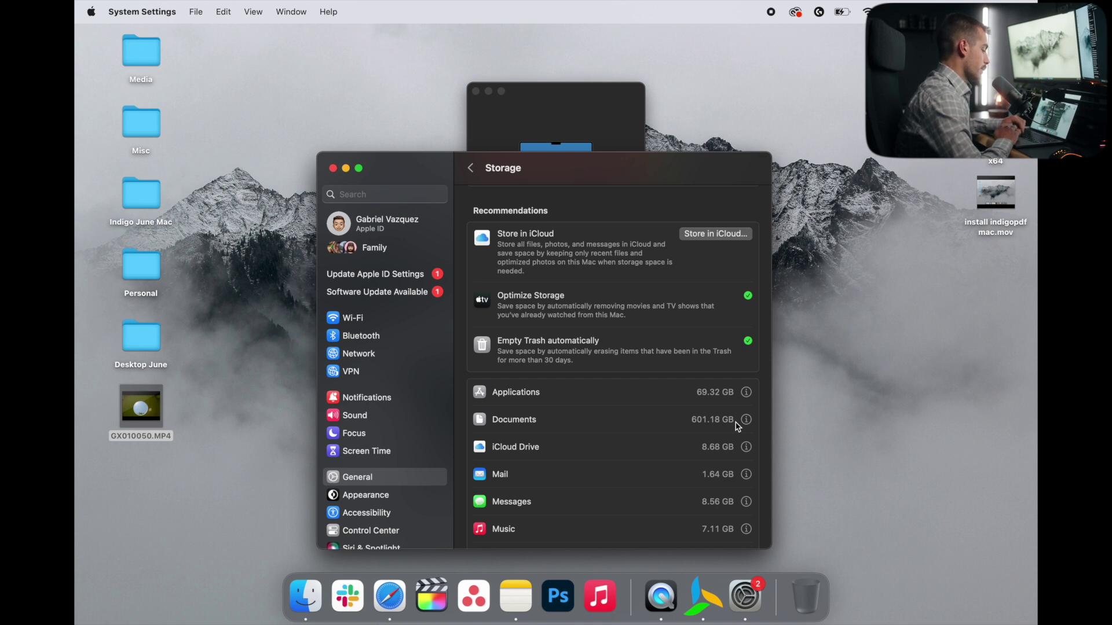
scroll(737, 426, up, 3)
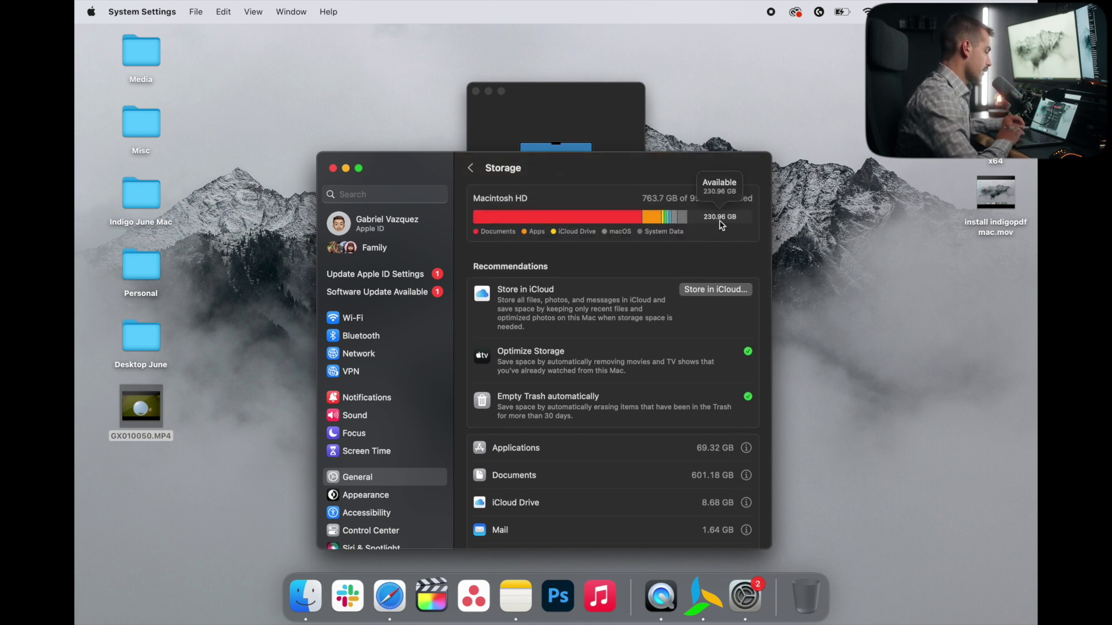
mouse_move(711, 224)
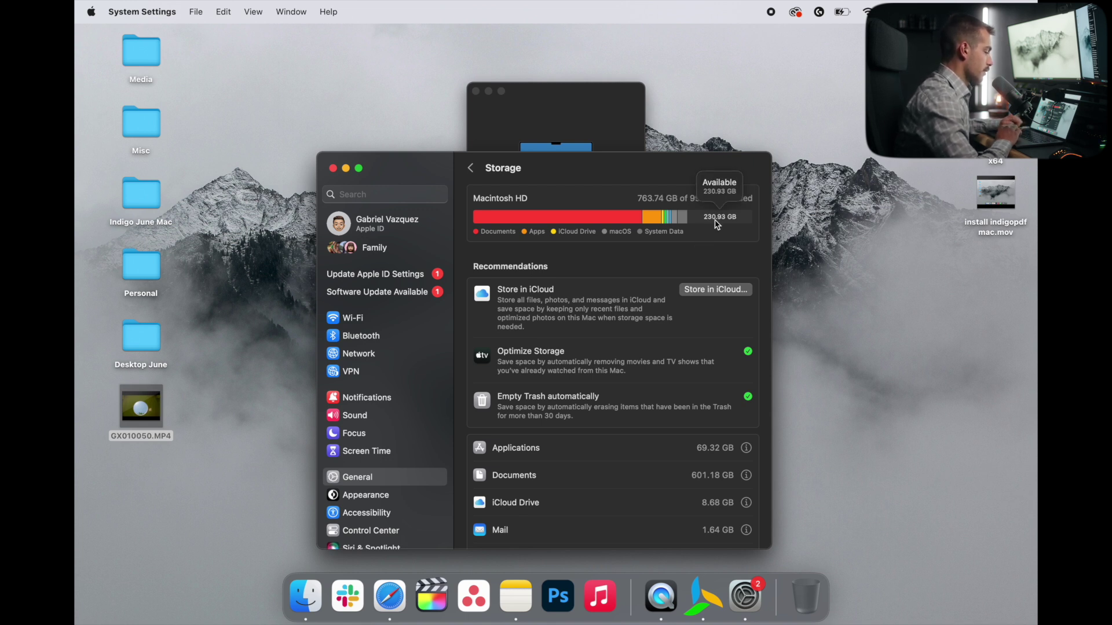
key(super+q)
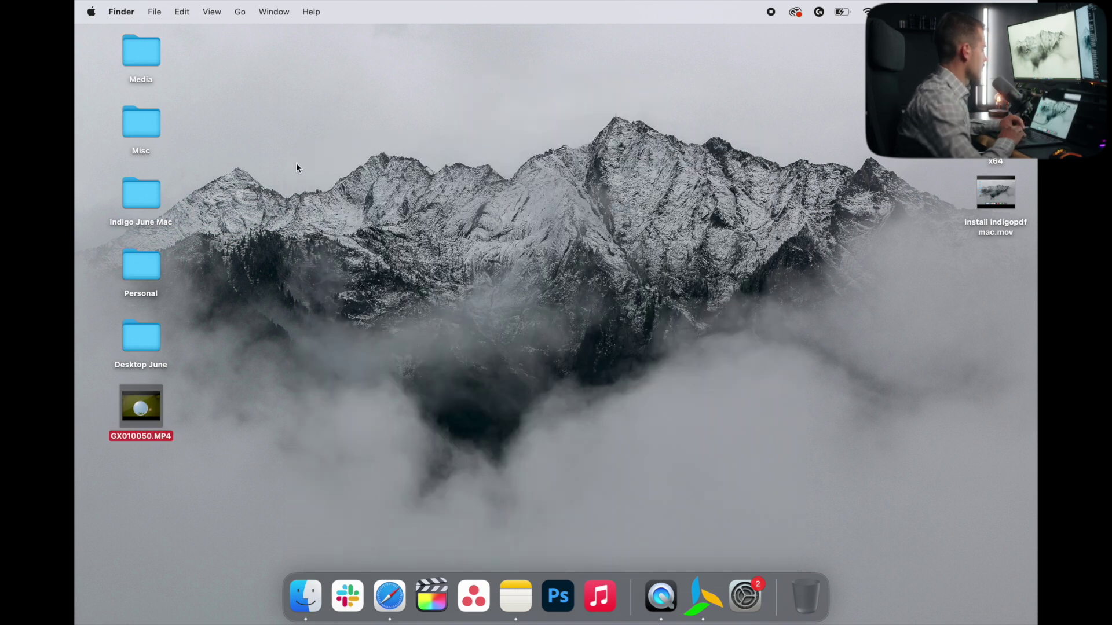
Step: Reopen System Settings and go to General > Login Items
click(91, 12)
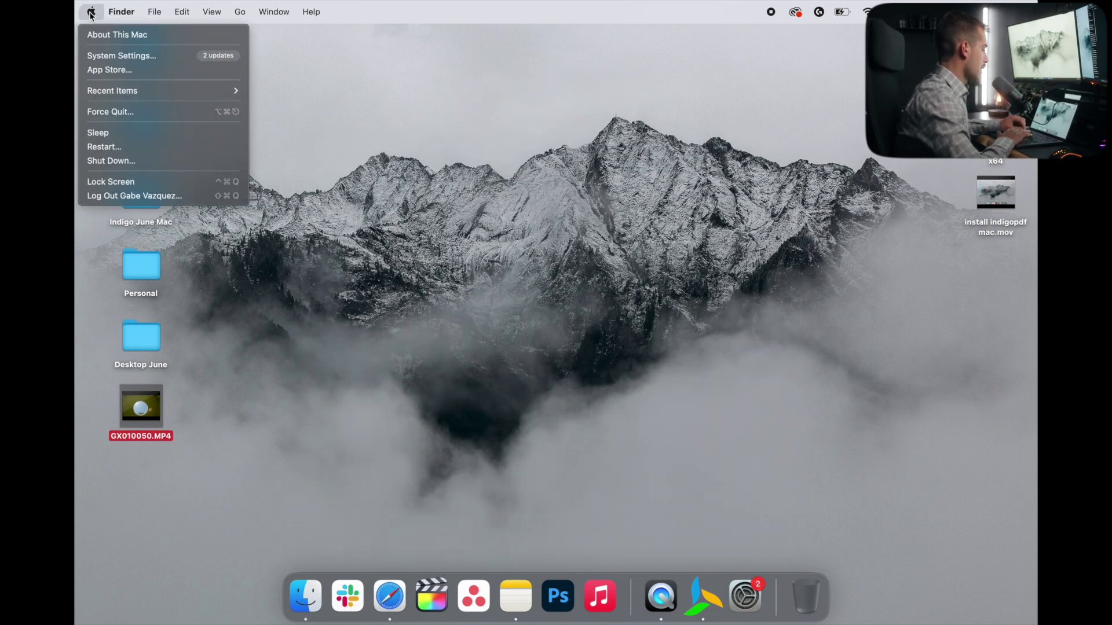
click(106, 55)
click(357, 479)
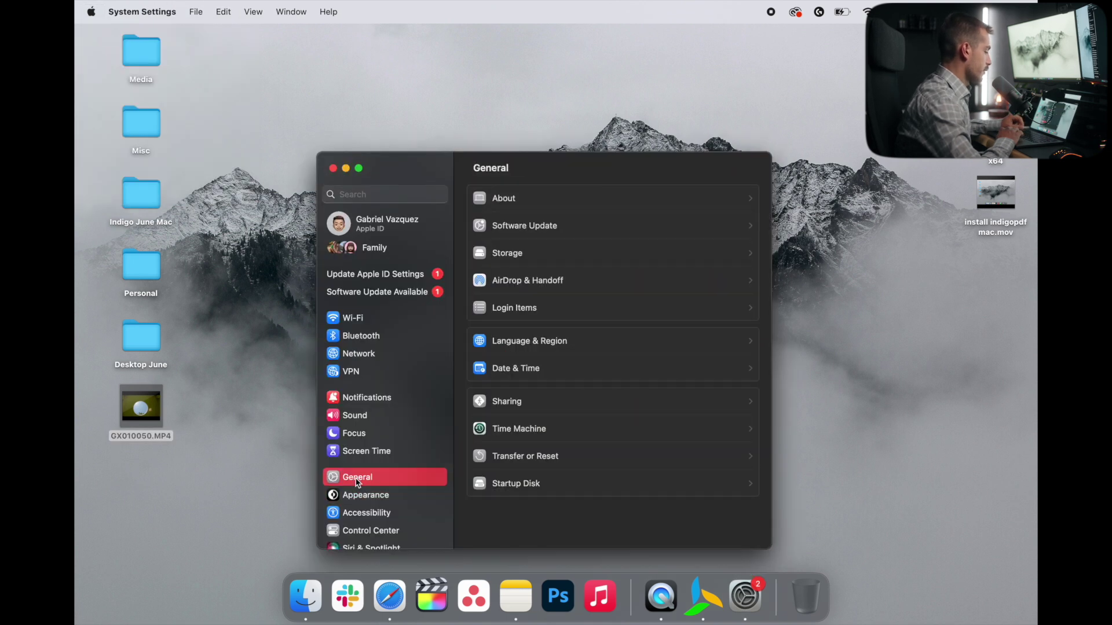
click(518, 308)
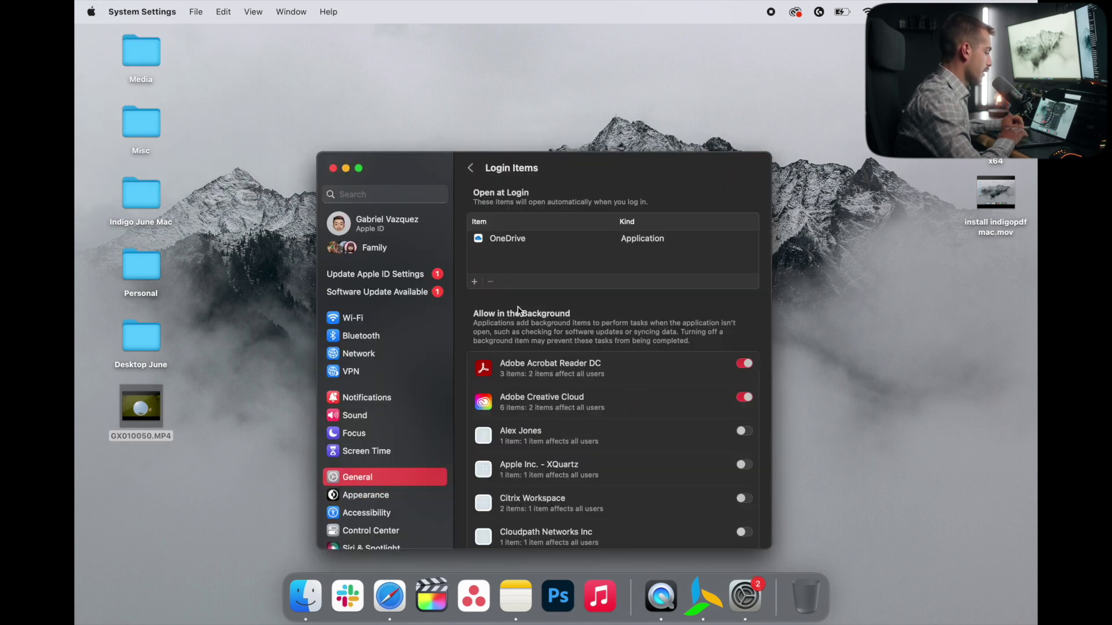
scroll(621, 348, down, 10)
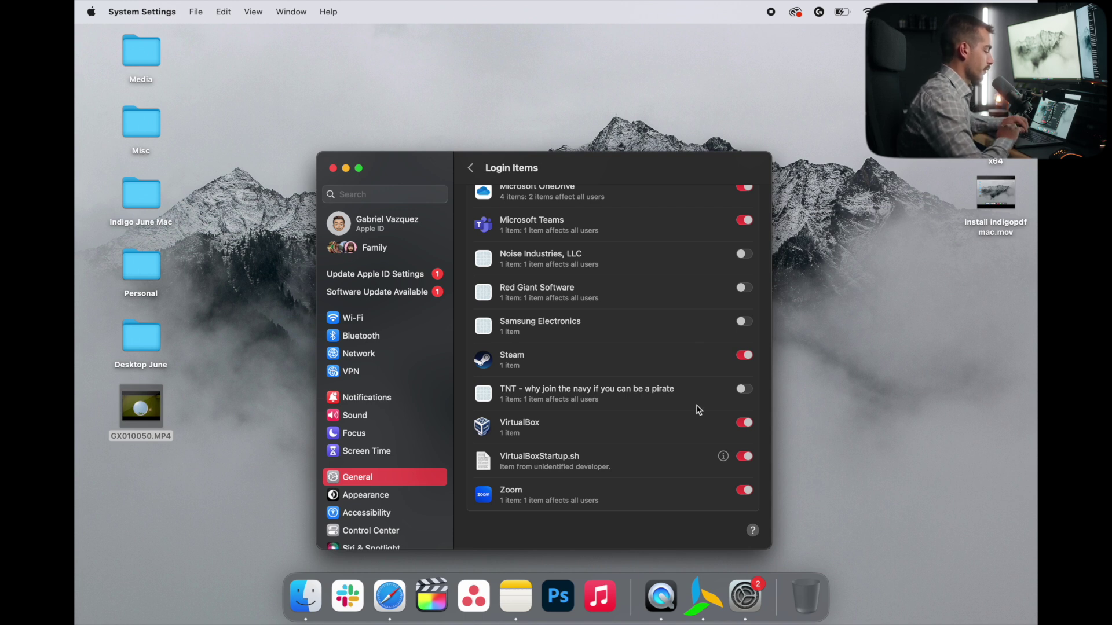
Step: Disallow Steam, VirtualBox and VirtualBoxStartup.sh in the background, dismissing the authentication prompt
click(744, 356)
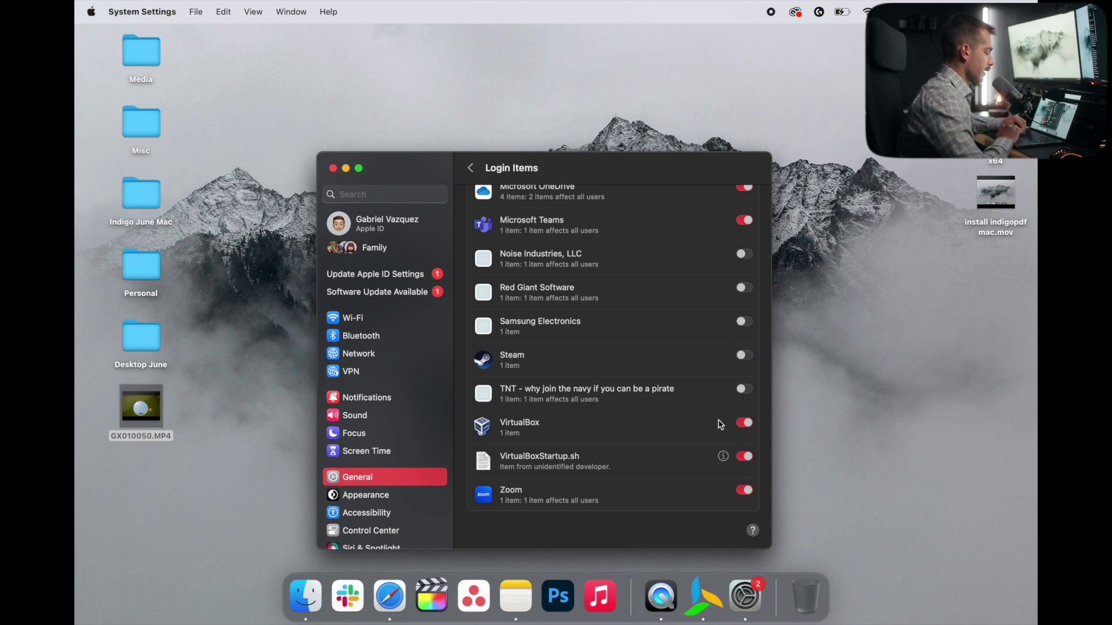
click(745, 424)
click(745, 456)
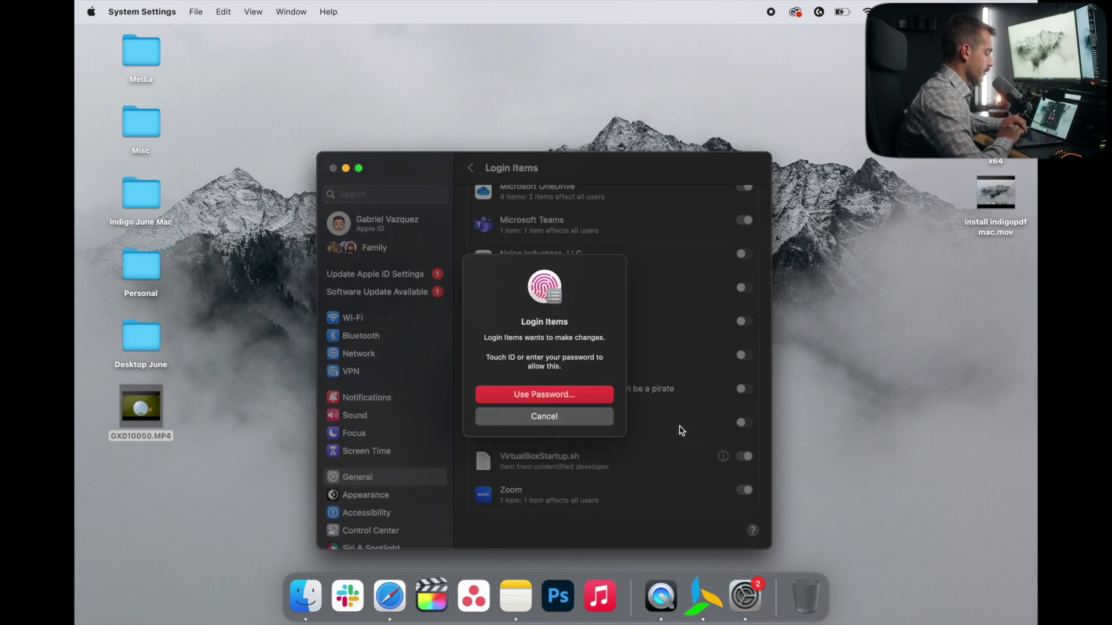
key(Escape)
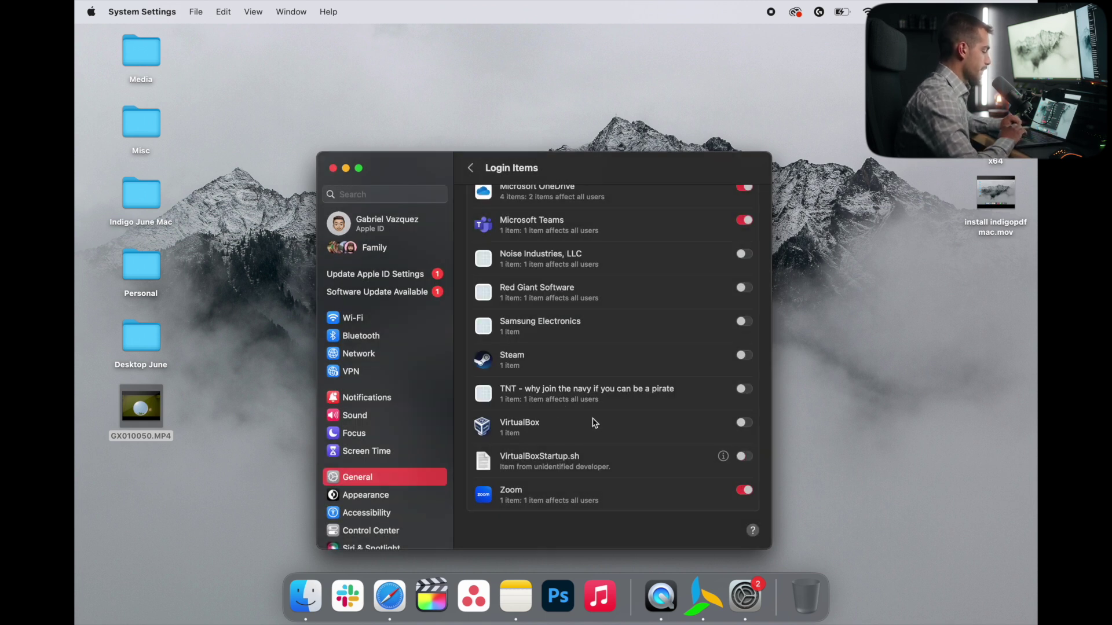
Step: Disallow Zoom from running in the background and return to the General page
click(743, 491)
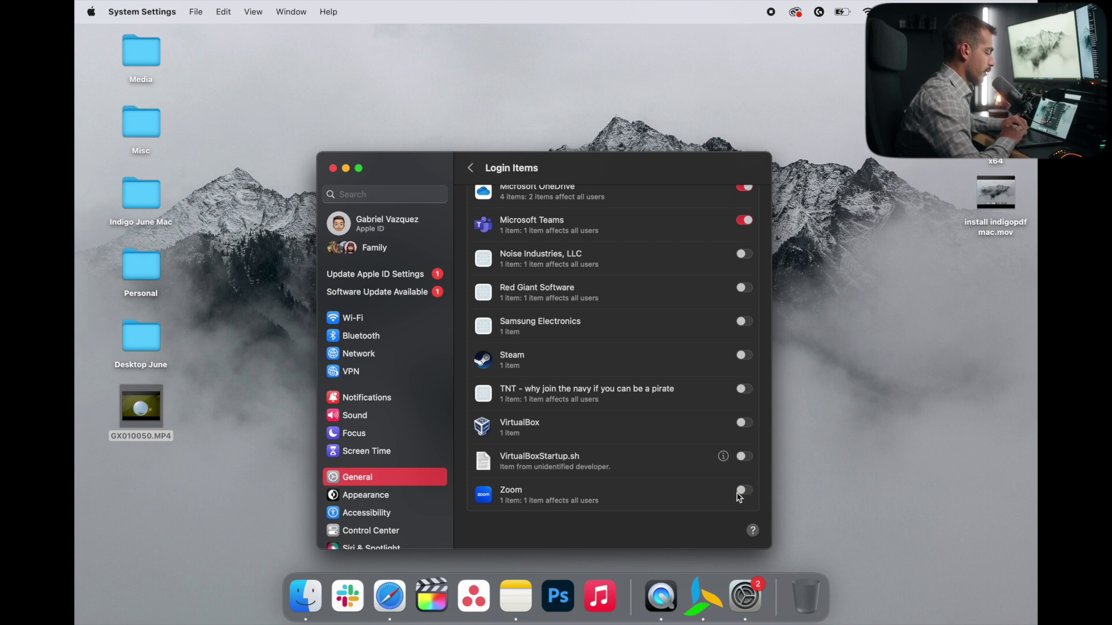
scroll(739, 497, up, 8)
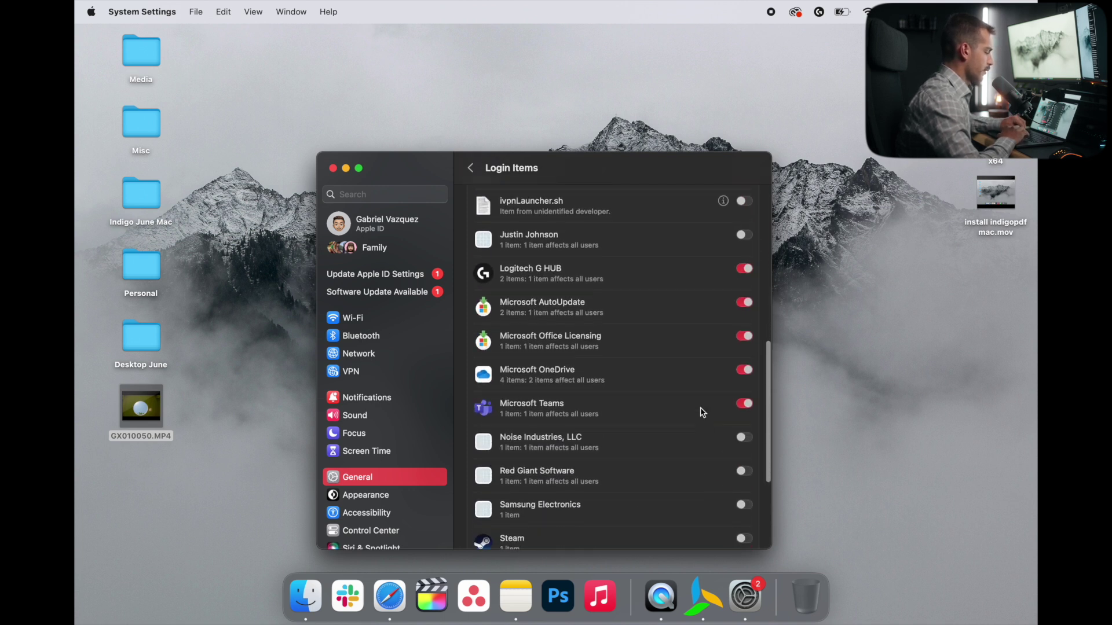
scroll(705, 377, up, 2)
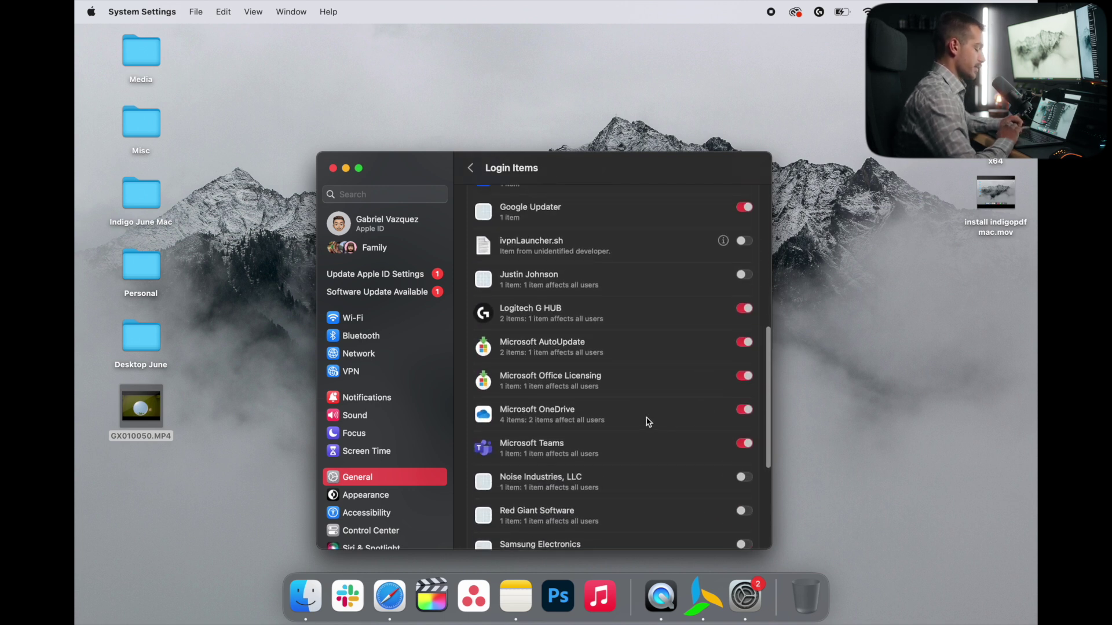
scroll(599, 325, up, 14)
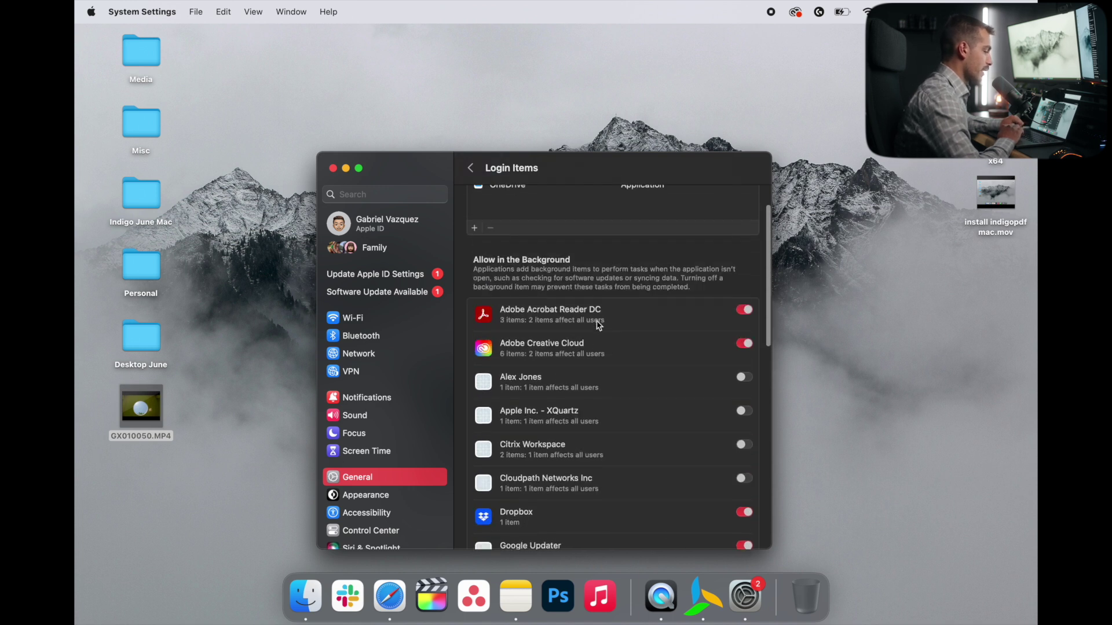
scroll(599, 326, up, 3)
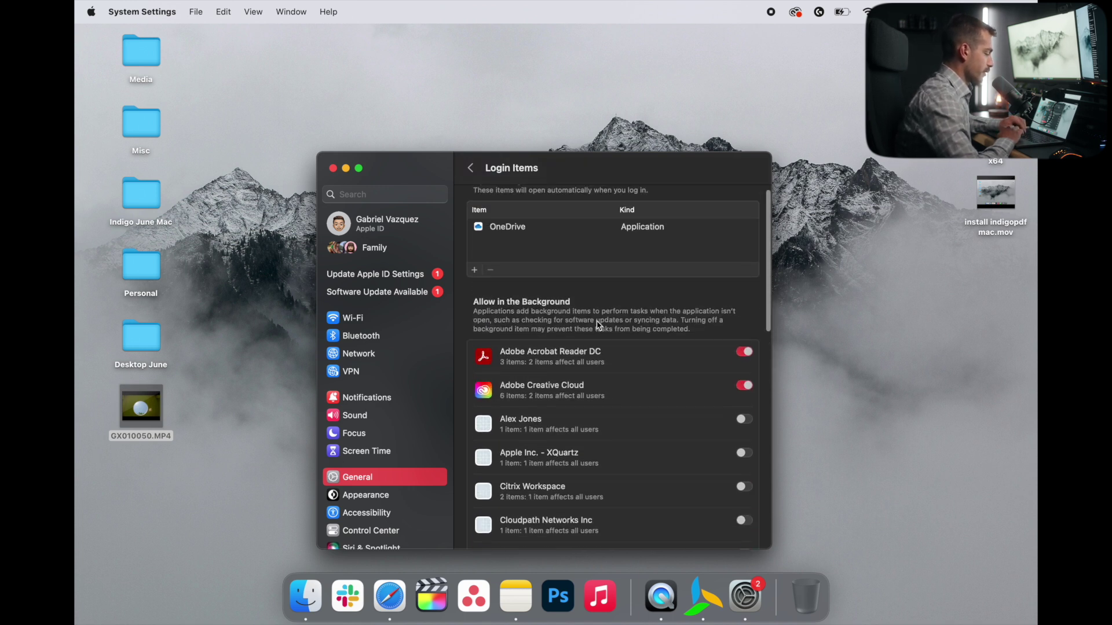
scroll(599, 326, up, 1)
scroll(405, 406, down, 2)
click(419, 454)
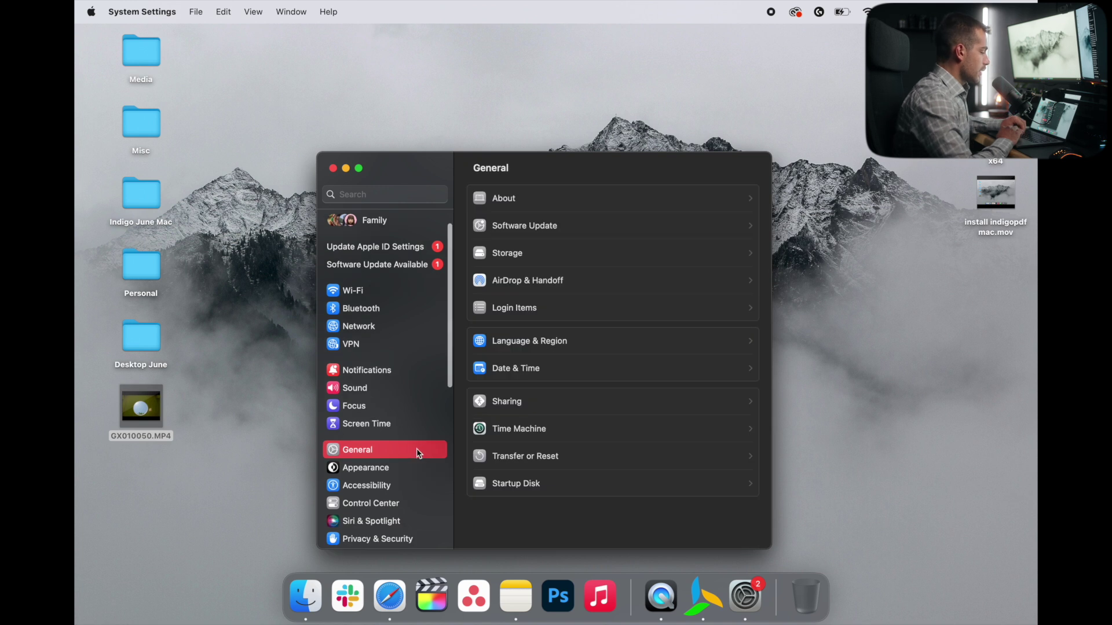
Step: Start the macOS Sonoma 14.5 upgrade, agreeing to the licence and entering the account password
click(522, 229)
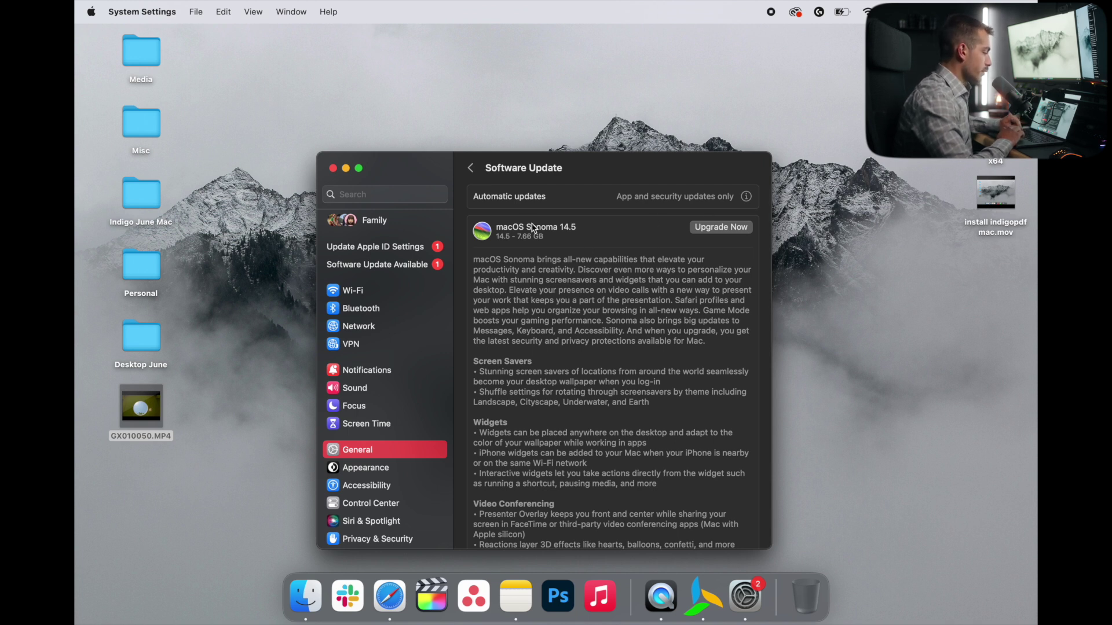
click(716, 228)
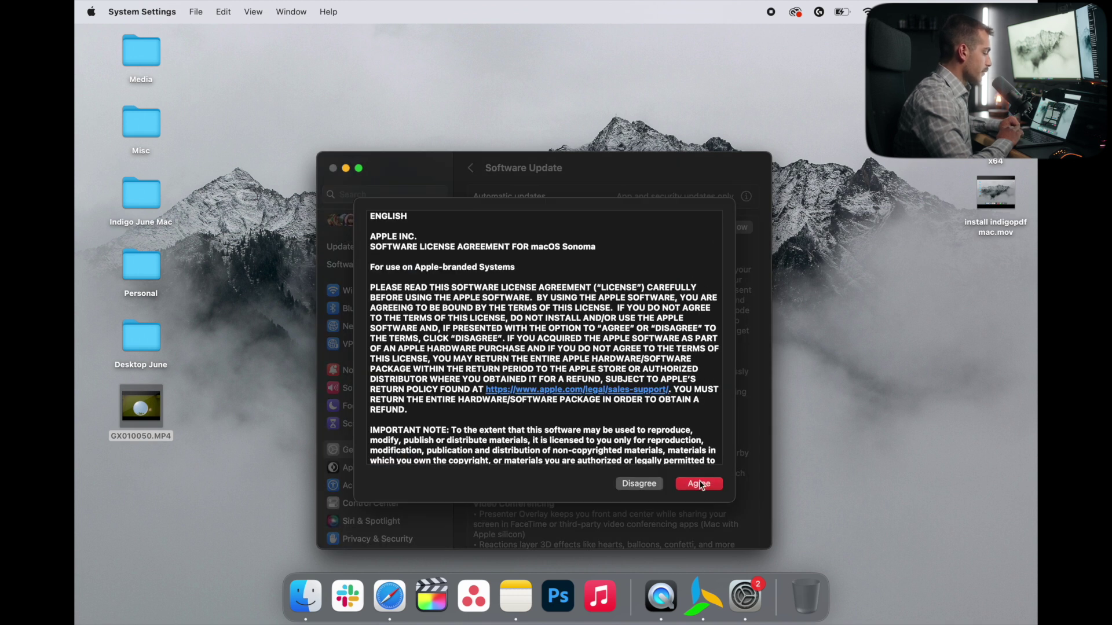
click(699, 484)
text(***)
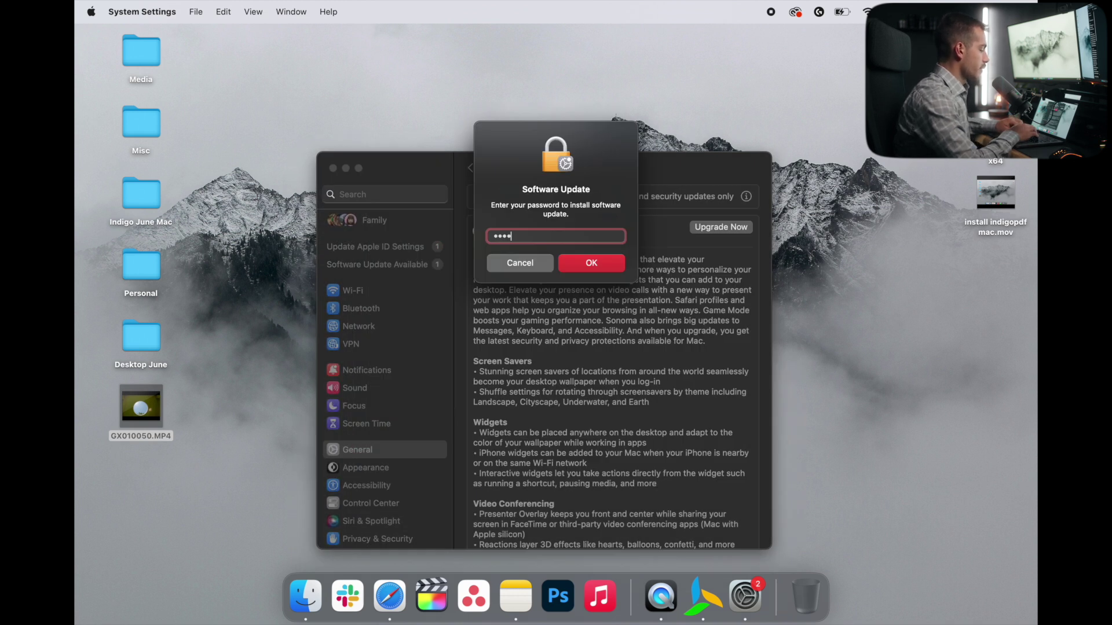
key(Return)
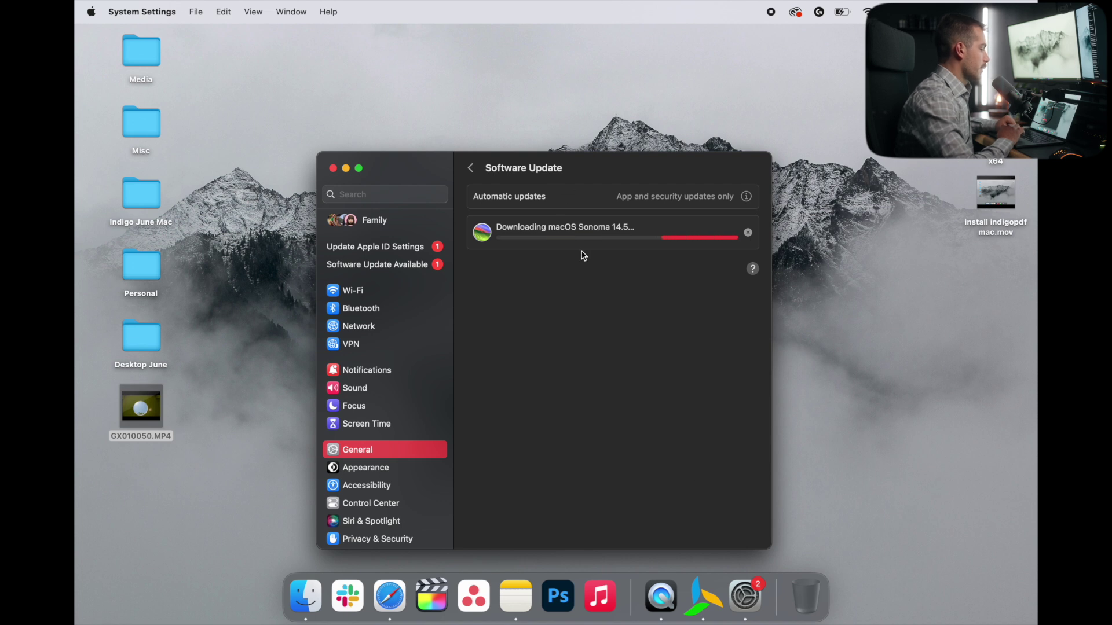